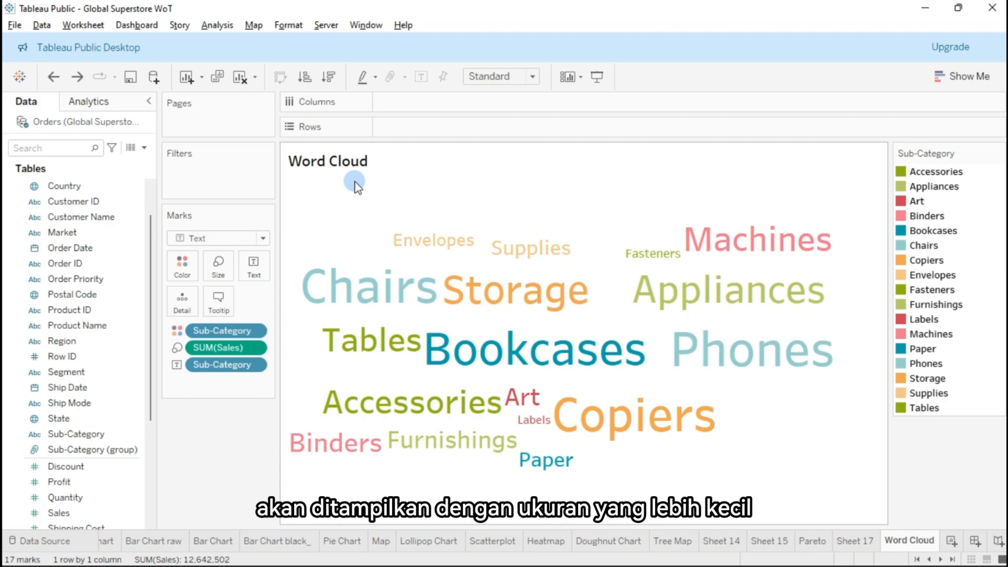
mouse_move(429, 235)
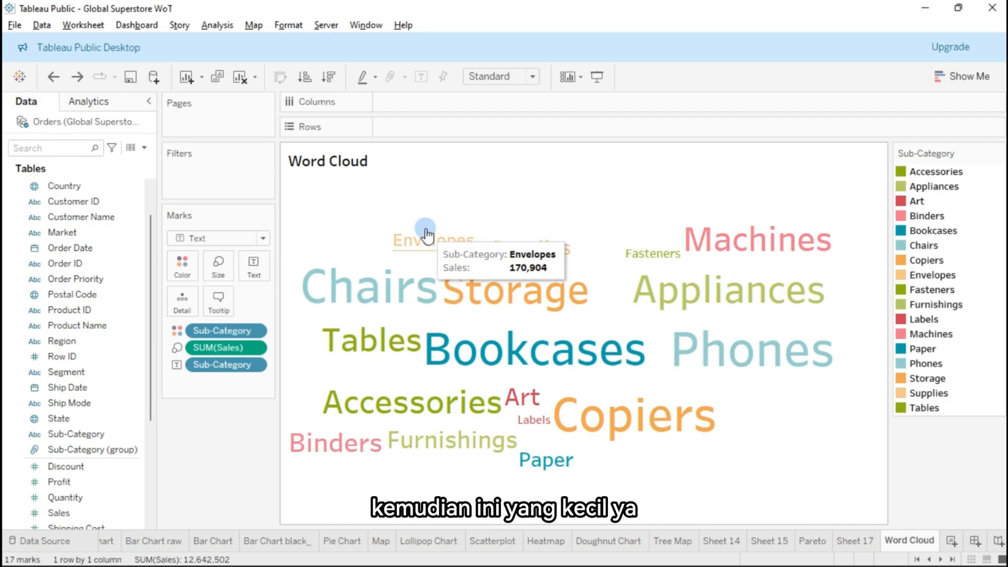
mouse_move(650, 247)
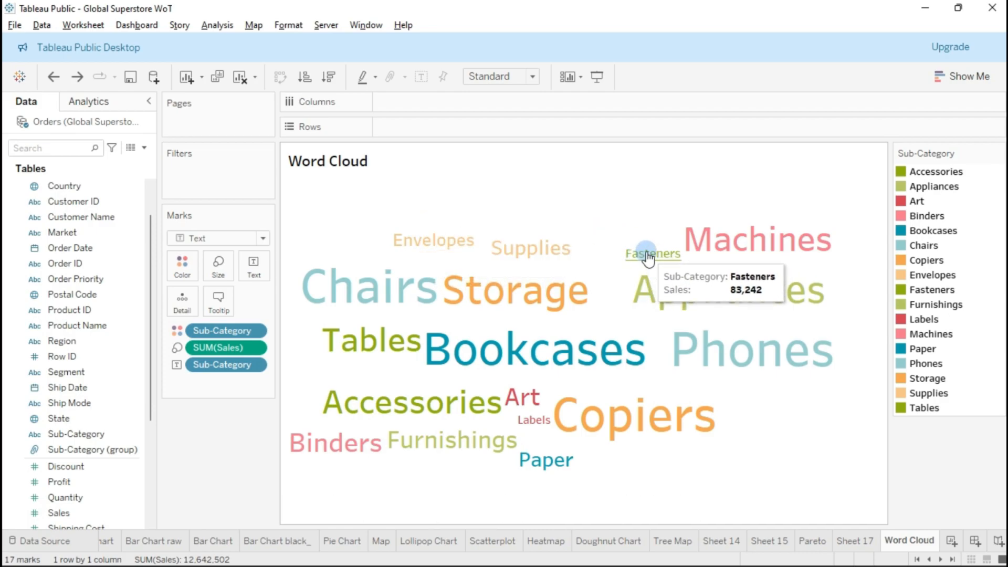
mouse_move(543, 349)
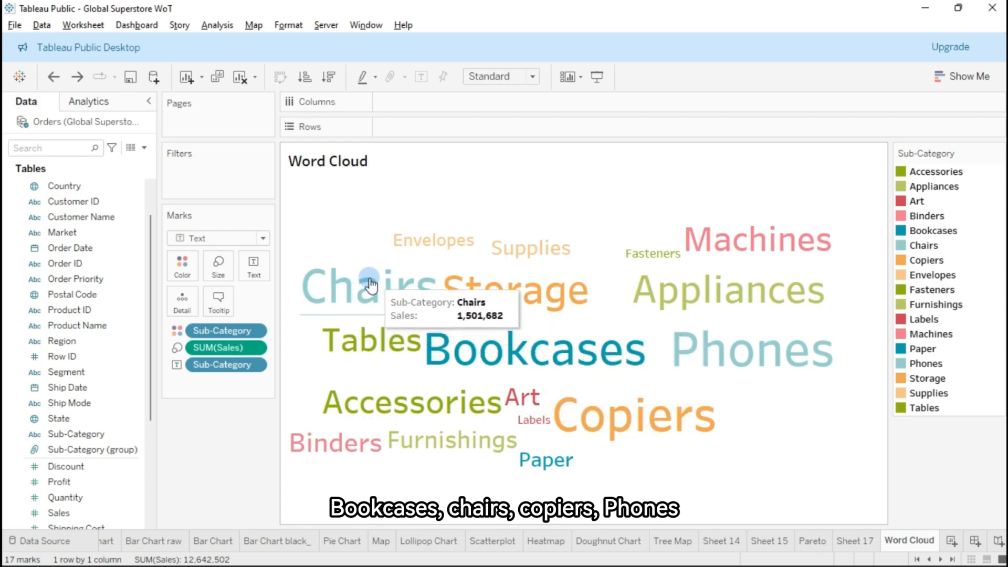
mouse_move(771, 348)
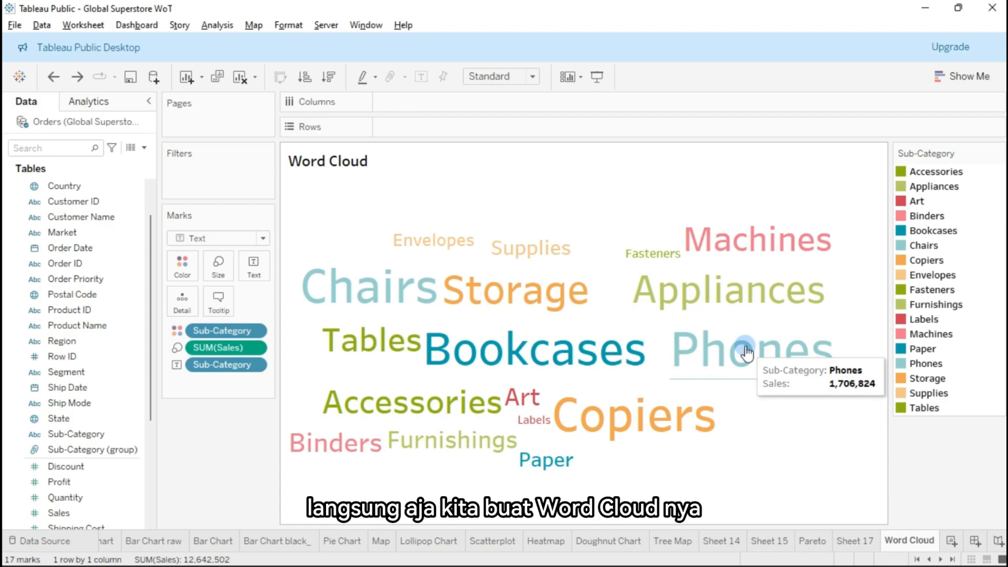
Clear the Word Cloud sheet and place Sub-Category on Columns
click(240, 77)
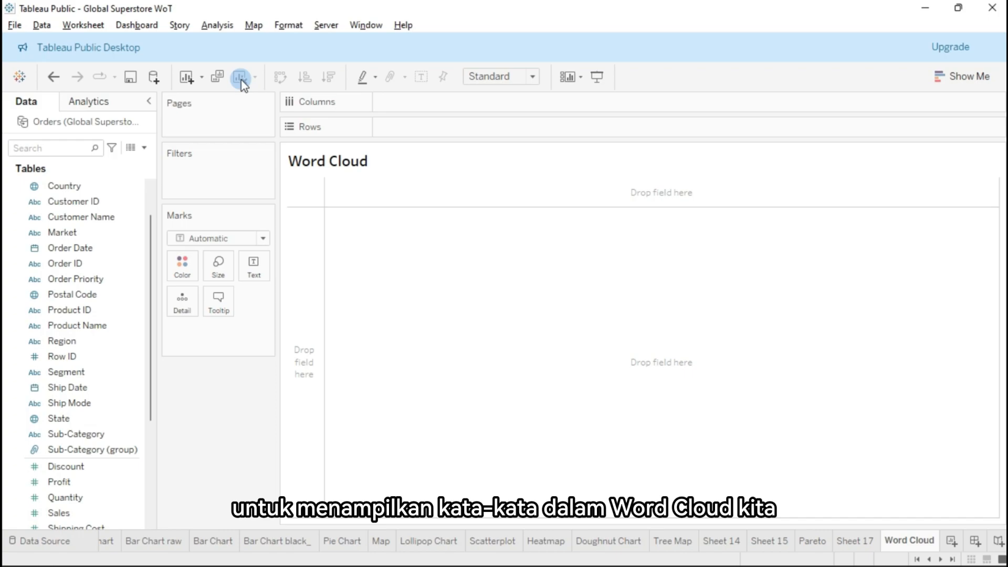
click(85, 436)
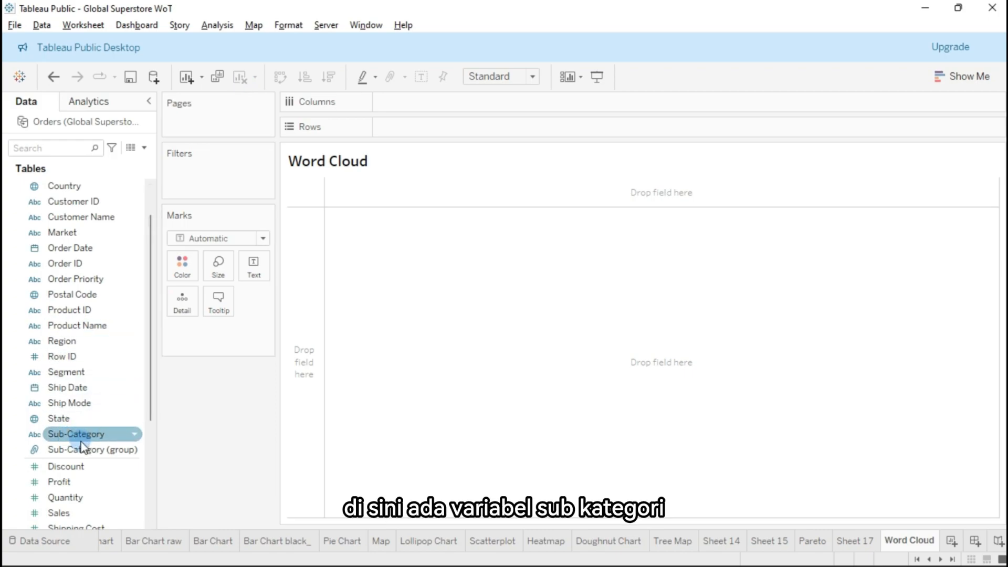
drag(85, 437, 394, 99)
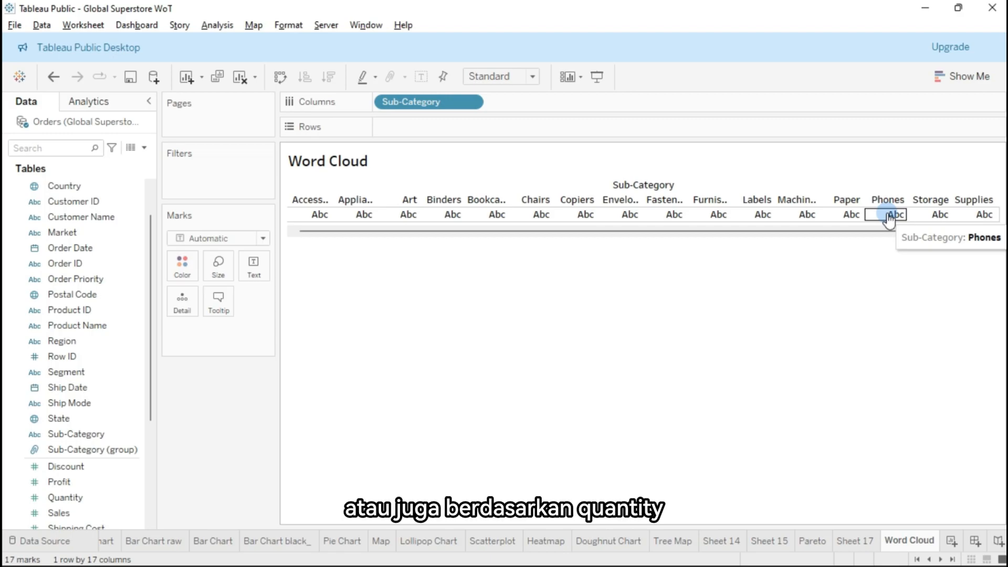
Add the Sales measure to Rows to chart total sales for each sub-category
scroll(86, 422, down, 1)
click(87, 420)
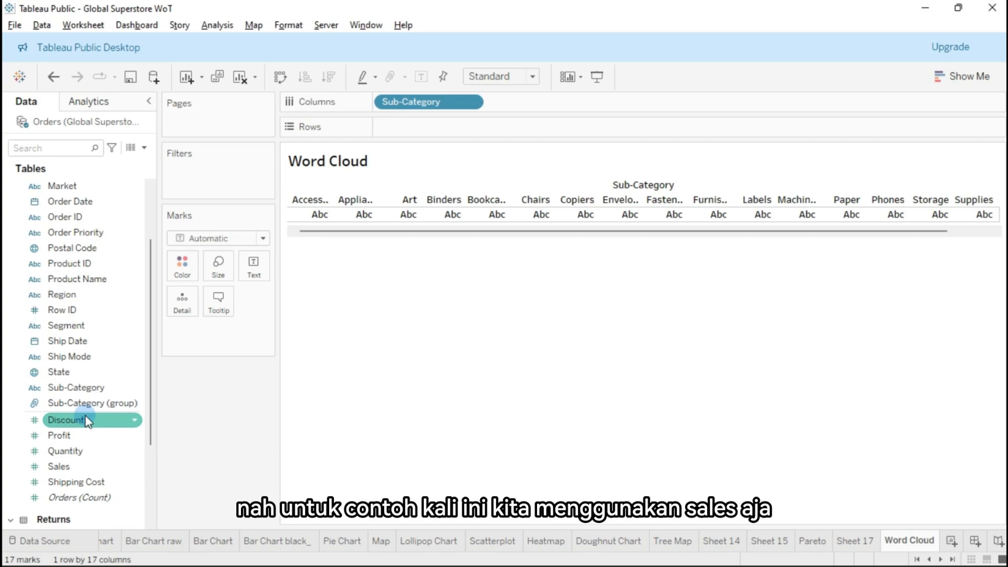
scroll(87, 422, down, 1)
click(88, 420)
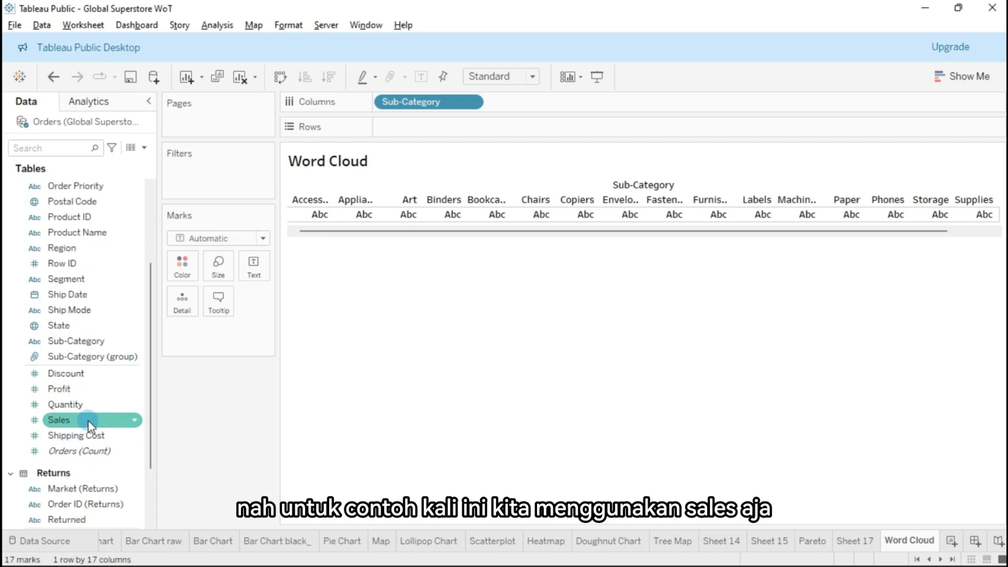
click(68, 421)
drag(69, 423, 421, 126)
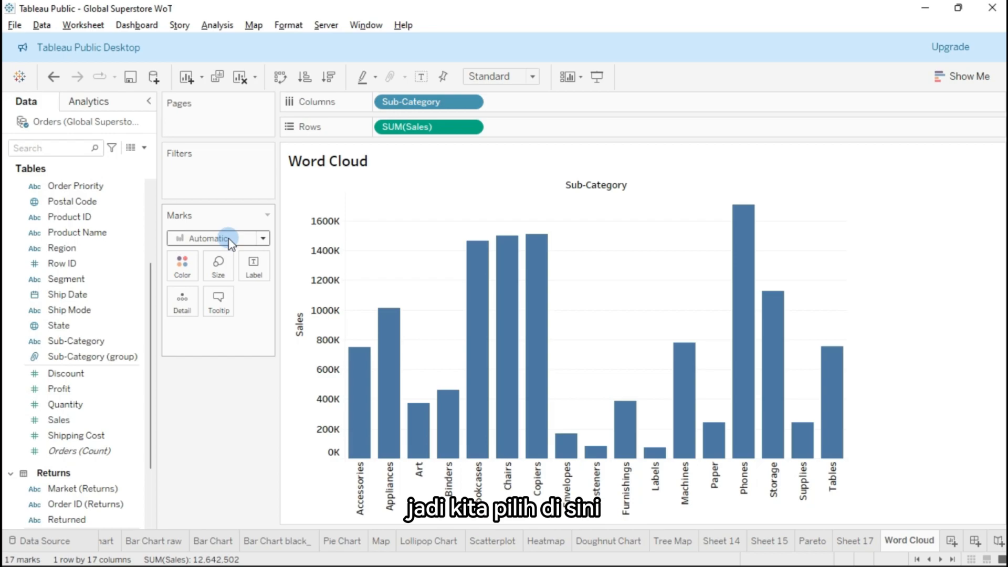
Turn the bar chart into a word cloud using Text marks, with SUM(Sales) on Size and Sub-Category on Text
click(264, 240)
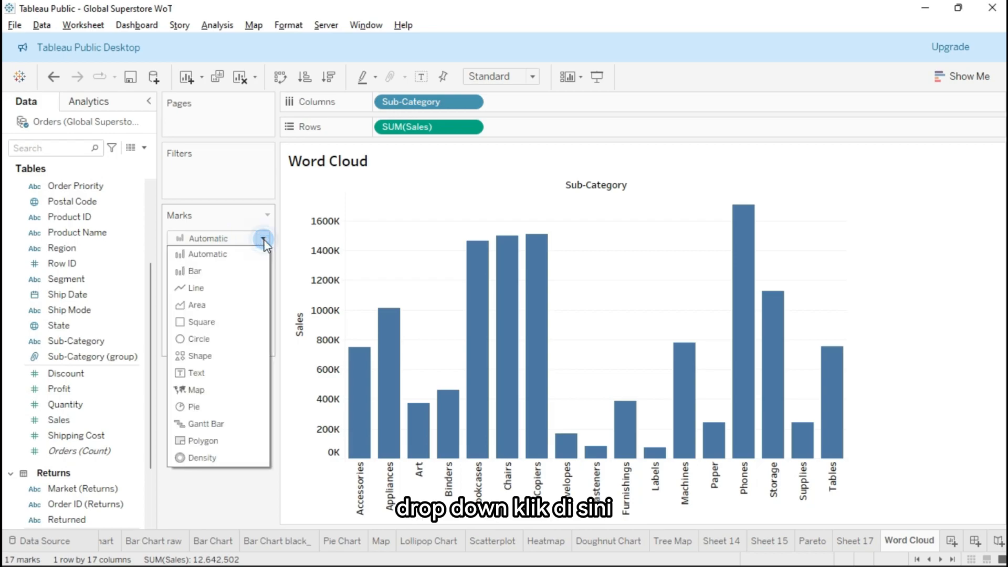
click(207, 373)
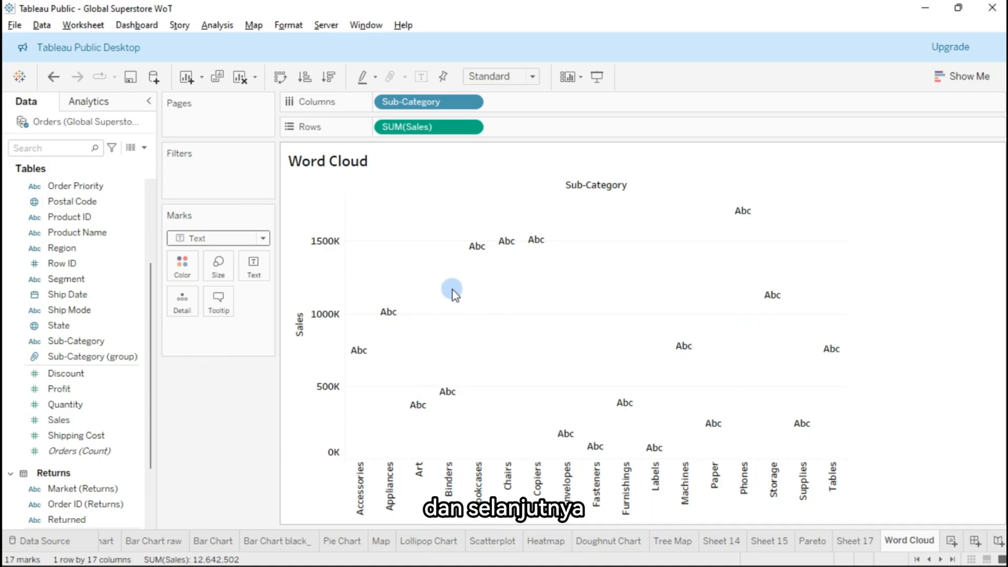
drag(459, 130, 219, 264)
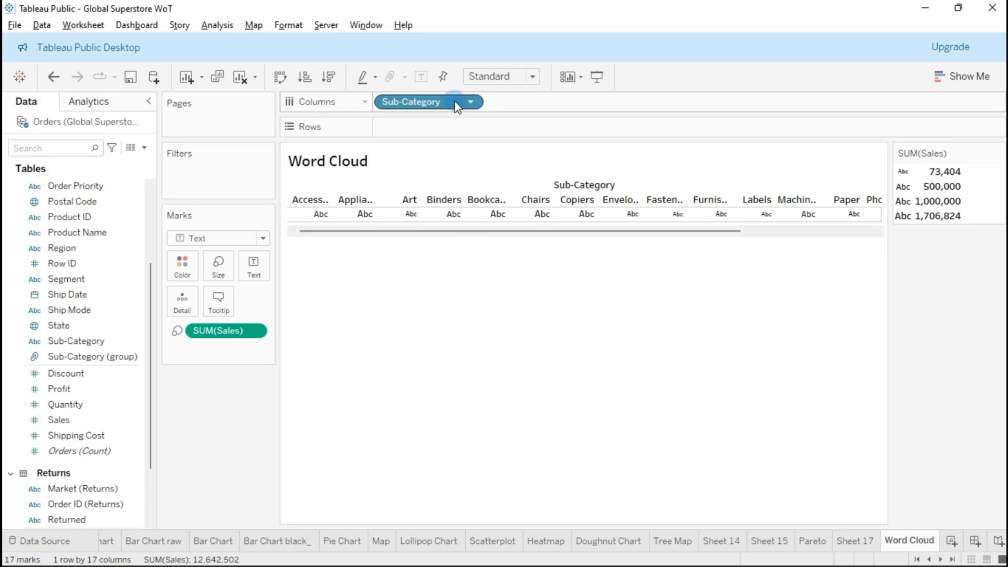
drag(454, 108, 257, 261)
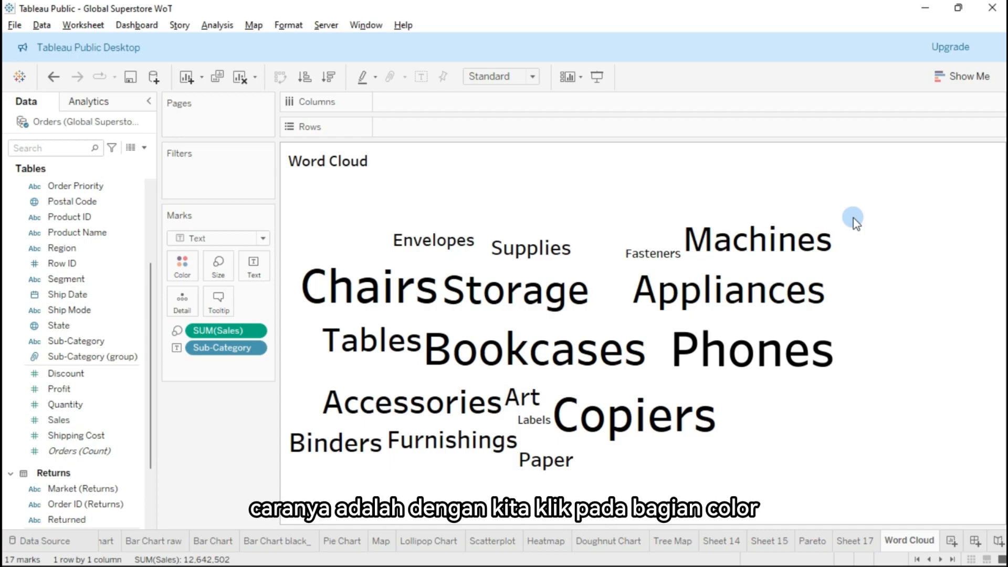
Try the preset orange, green and blue colours on all words of the word cloud
click(182, 274)
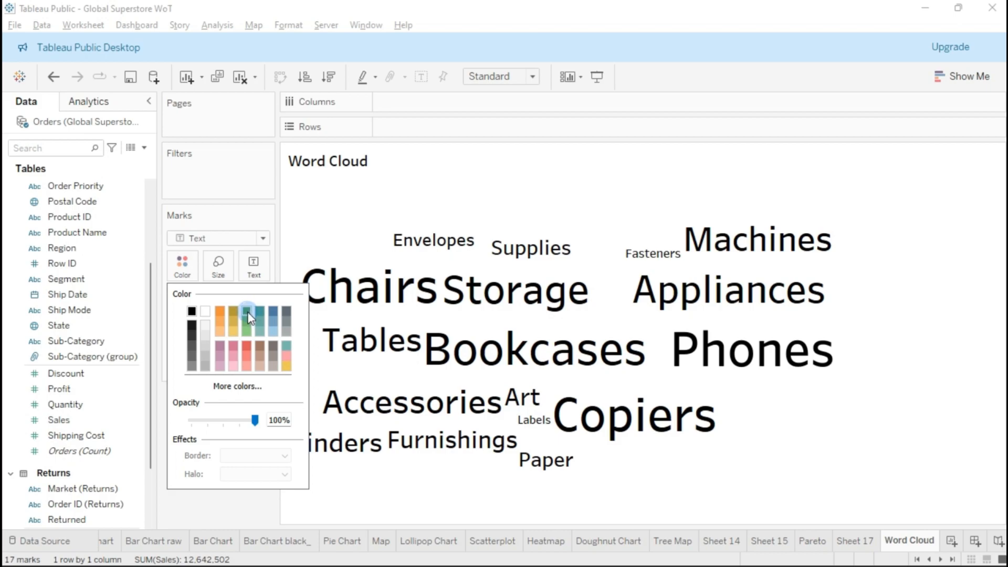
click(220, 312)
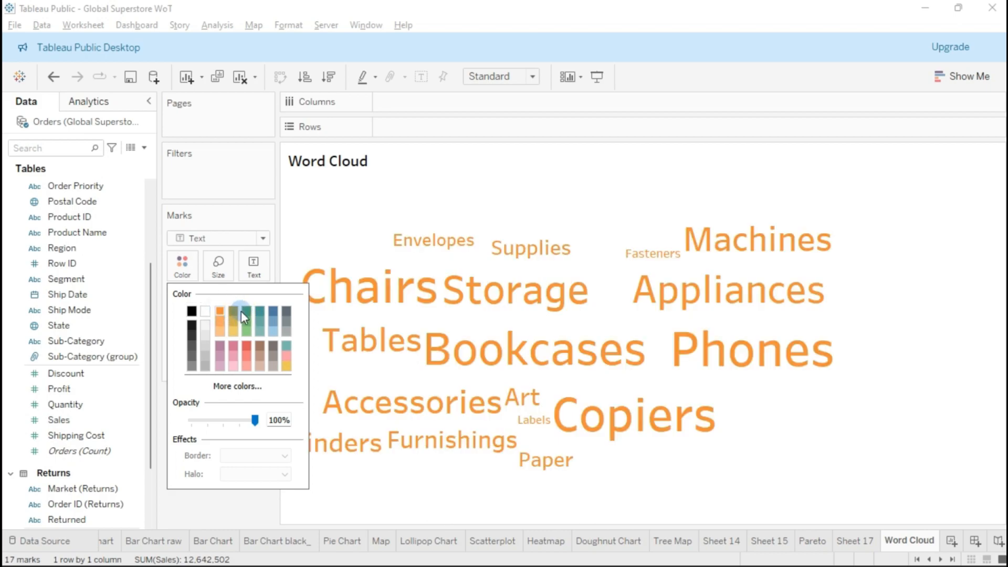
click(245, 310)
click(275, 311)
Apply a custom muted green to all words and keep the mark opacity at 100%
click(241, 387)
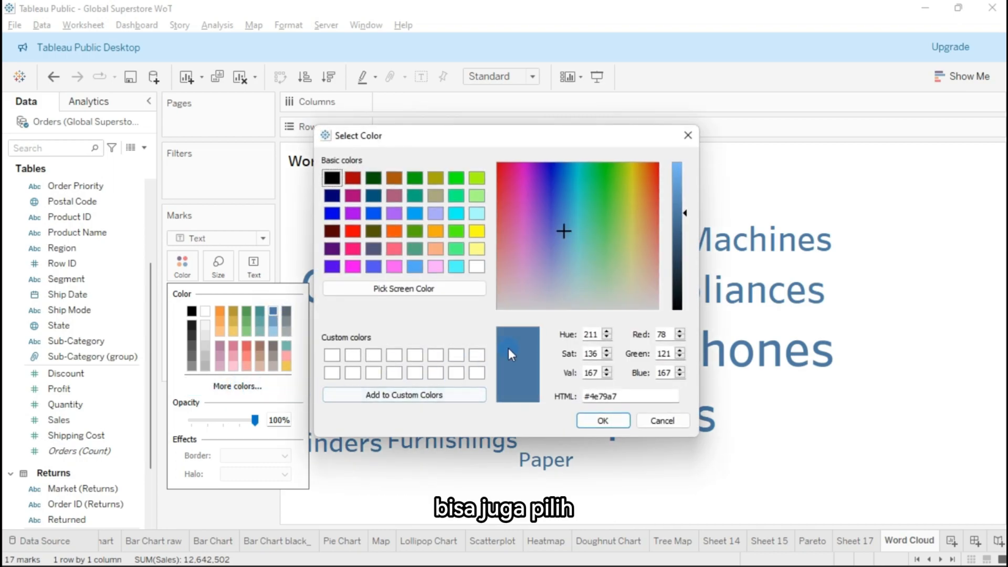
drag(588, 221, 615, 237)
click(602, 420)
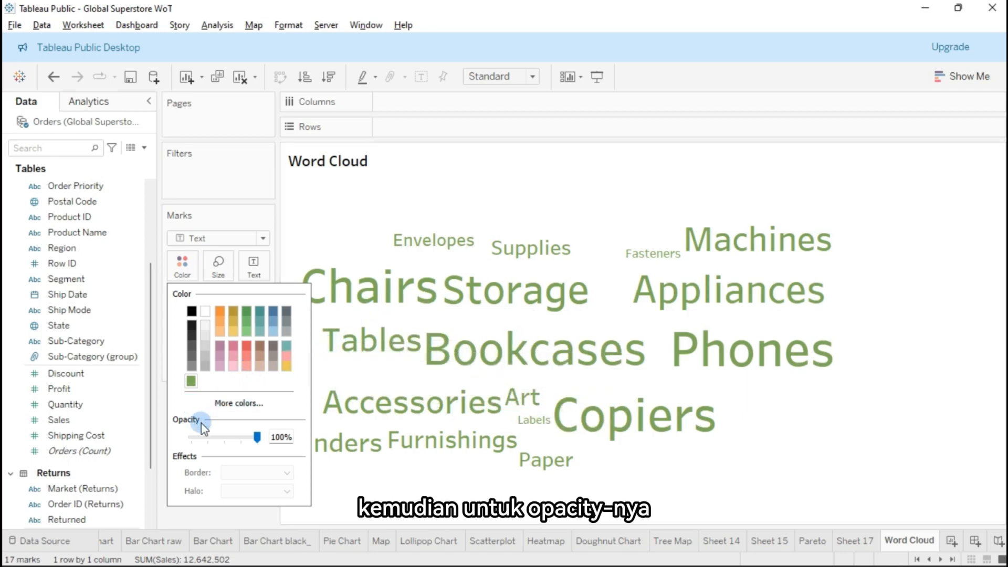
mouse_move(258, 441)
mouse_down()
mouse_move(198, 442)
mouse_move(261, 433)
mouse_up()
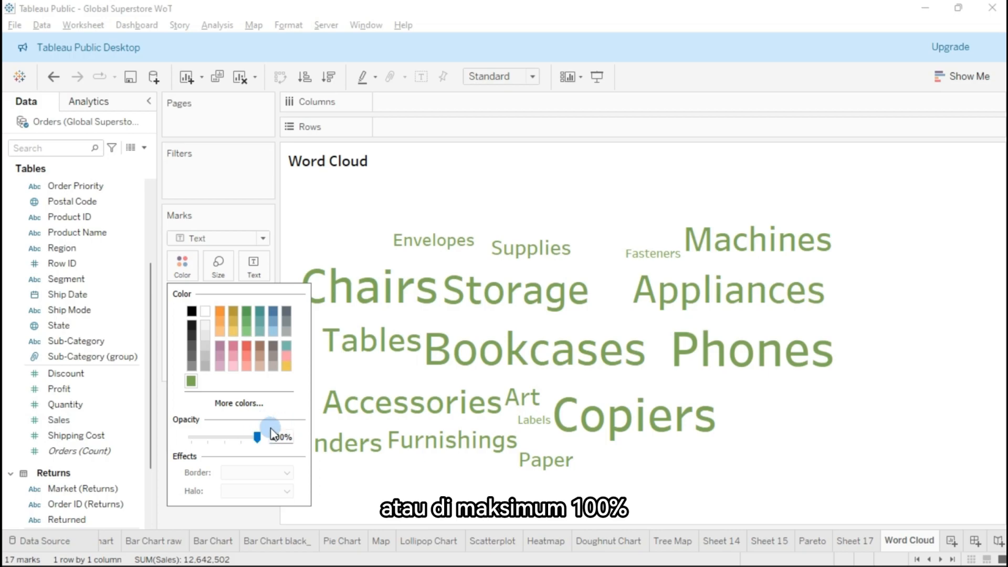
click(353, 522)
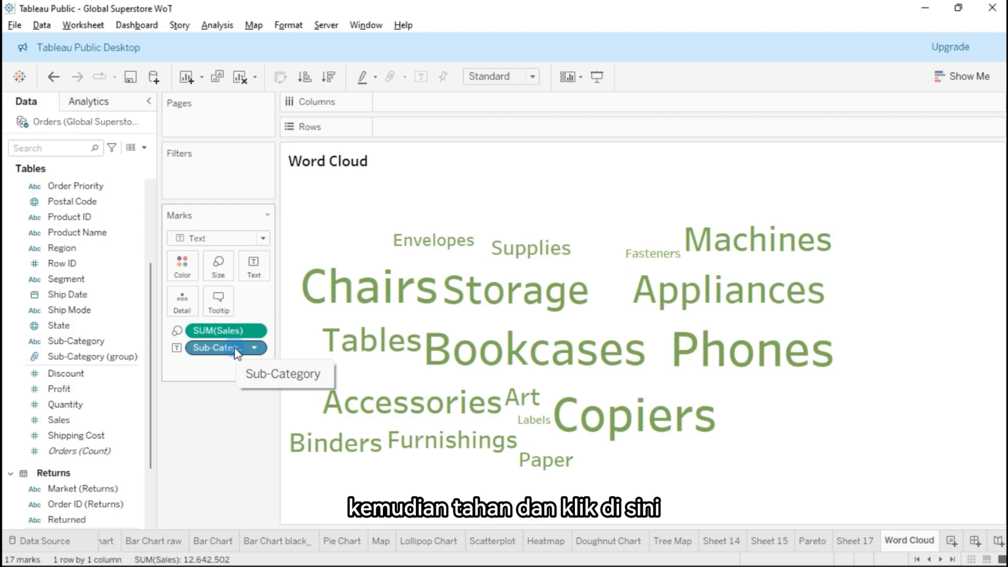
Colour the words by Sub-Category, replacing a copied Color field with the Sub-Category field from the Orders table
drag(234, 351, 184, 270)
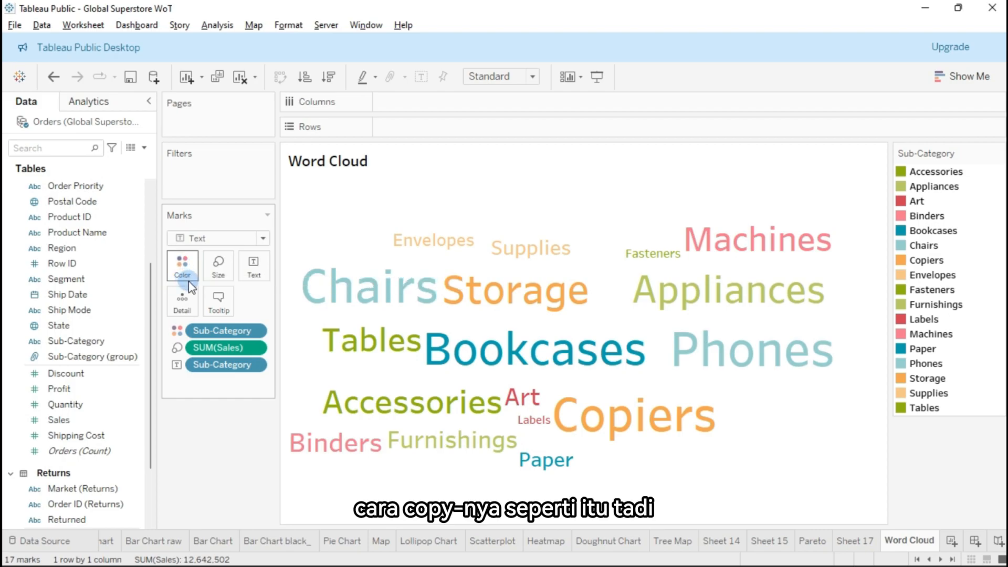
drag(210, 328, 187, 440)
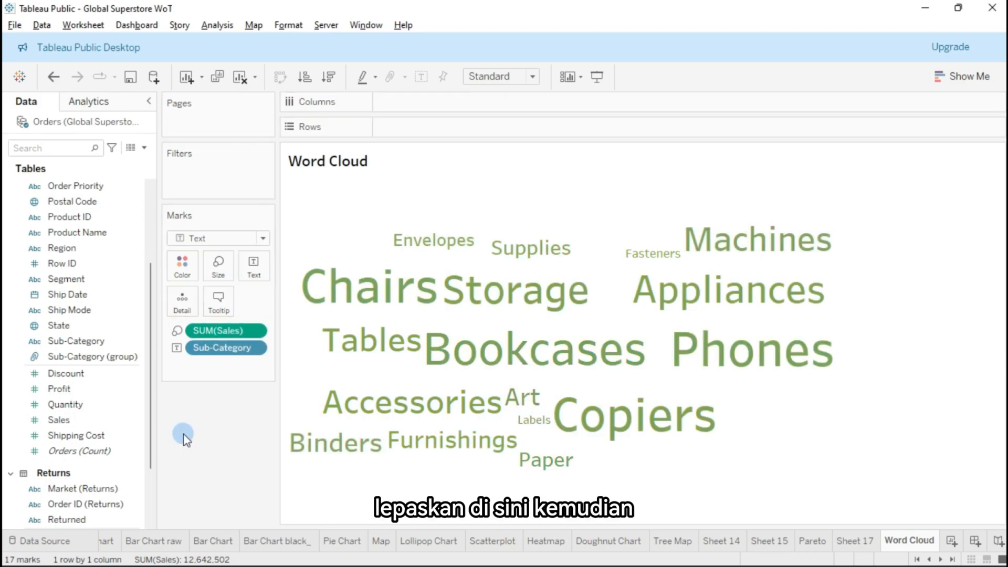
click(73, 341)
drag(73, 341, 177, 260)
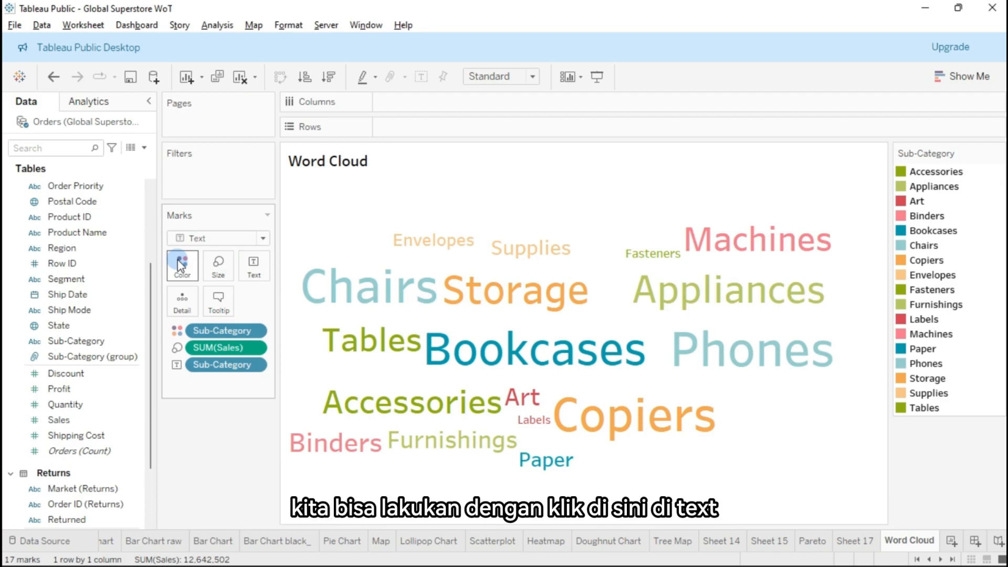
Change the font of the <Sub-Category> label text to Square721 BT and apply it to the word cloud
click(257, 272)
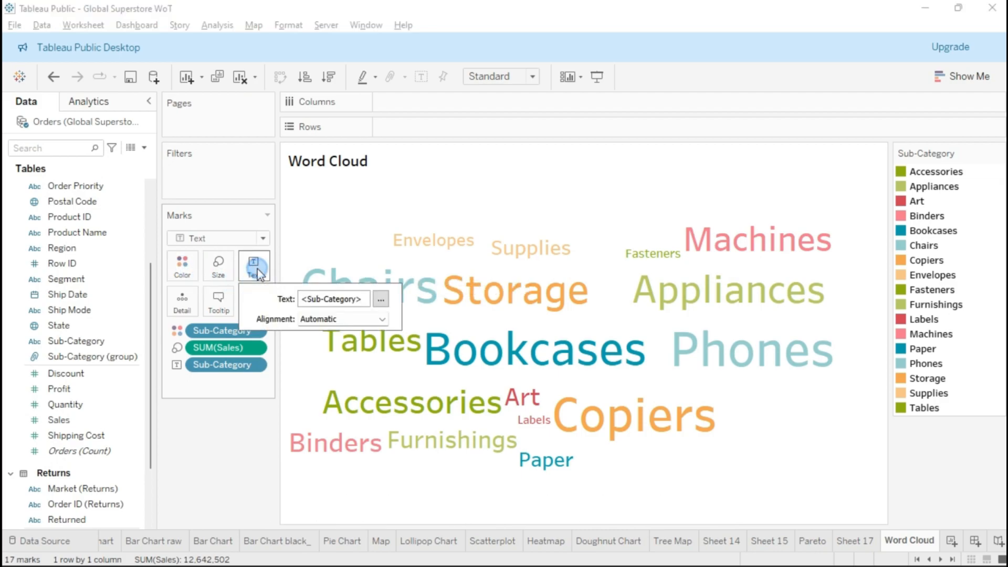
click(381, 300)
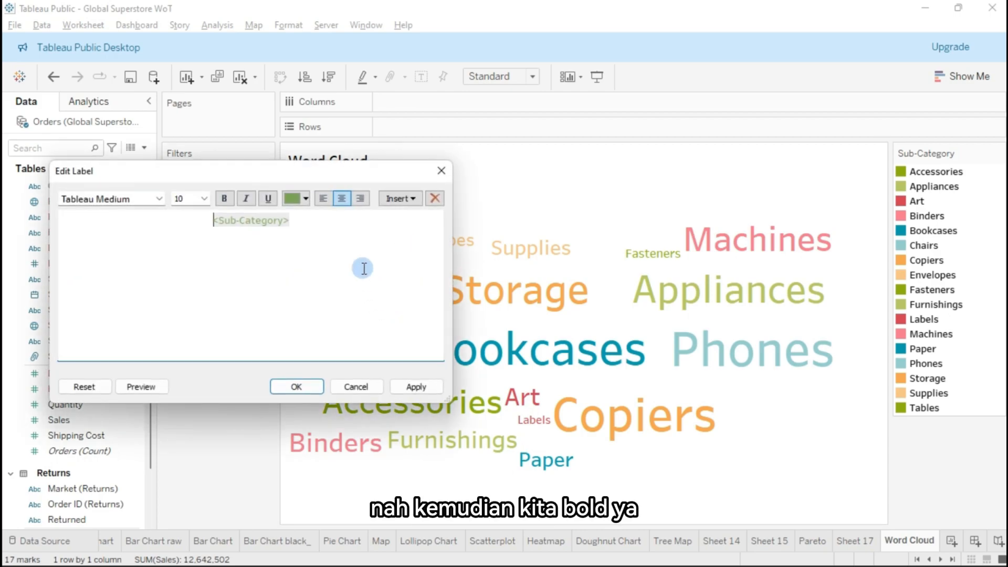
drag(303, 220, 202, 219)
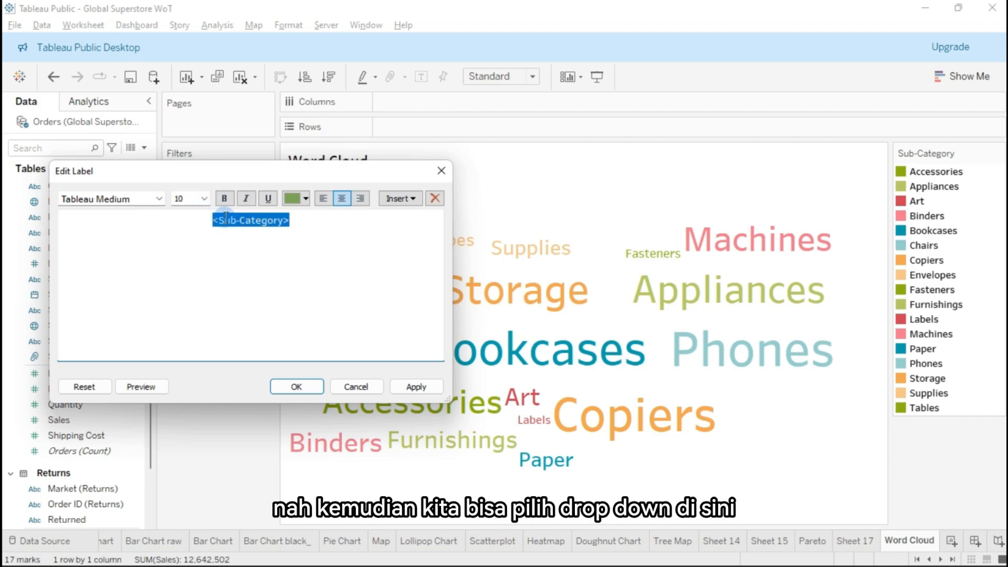
click(161, 200)
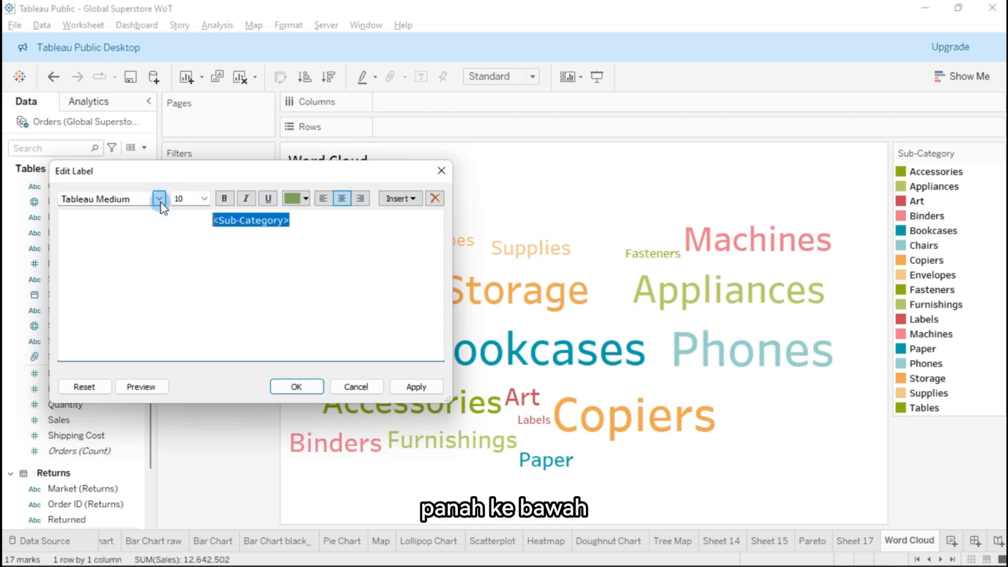
click(160, 201)
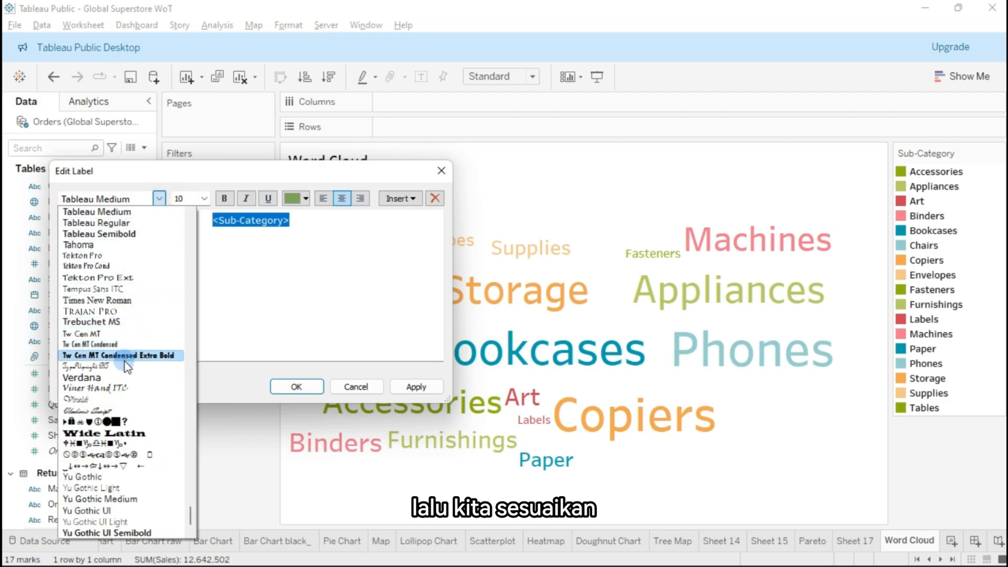
scroll(130, 402, down, 1)
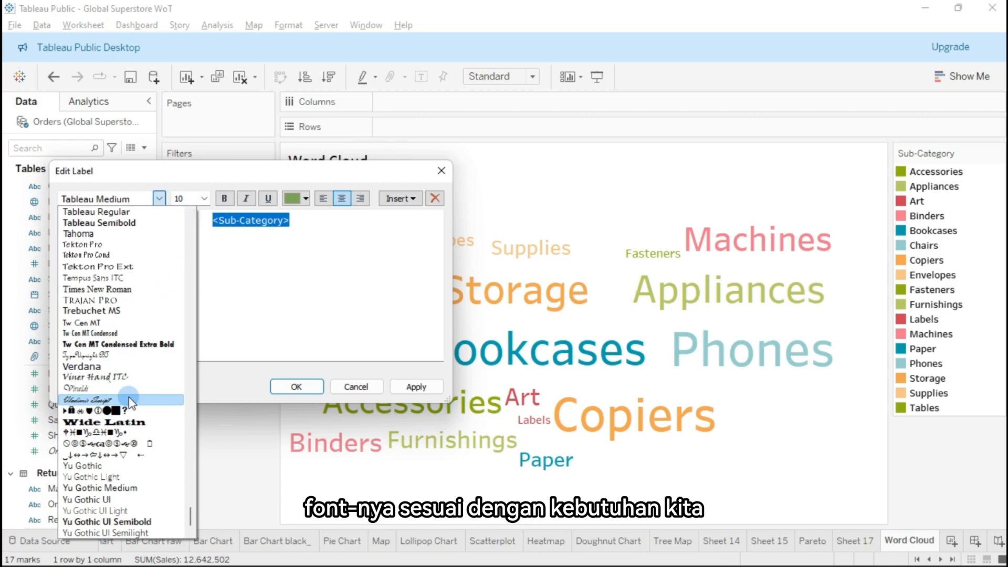
scroll(130, 402, up, 10)
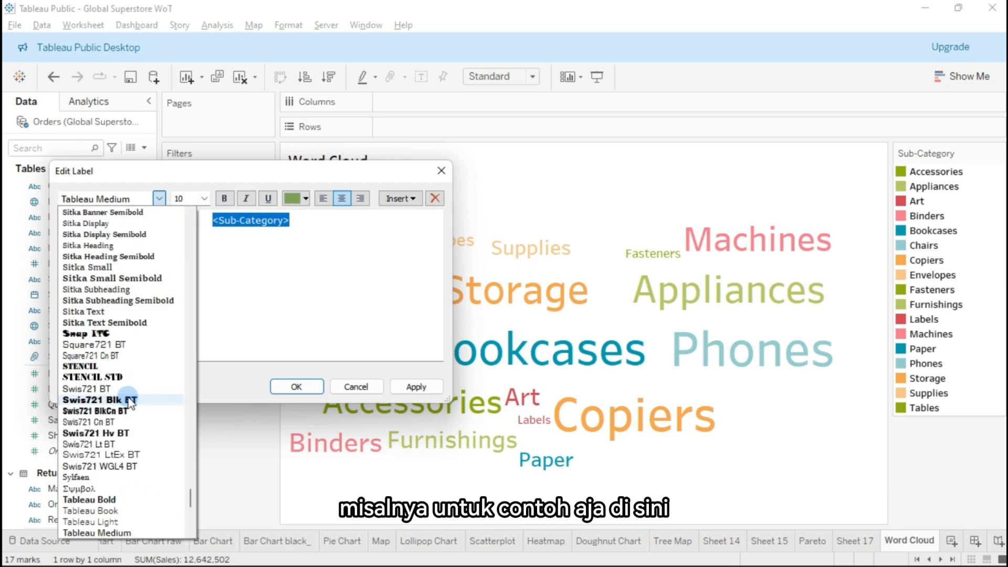
click(97, 344)
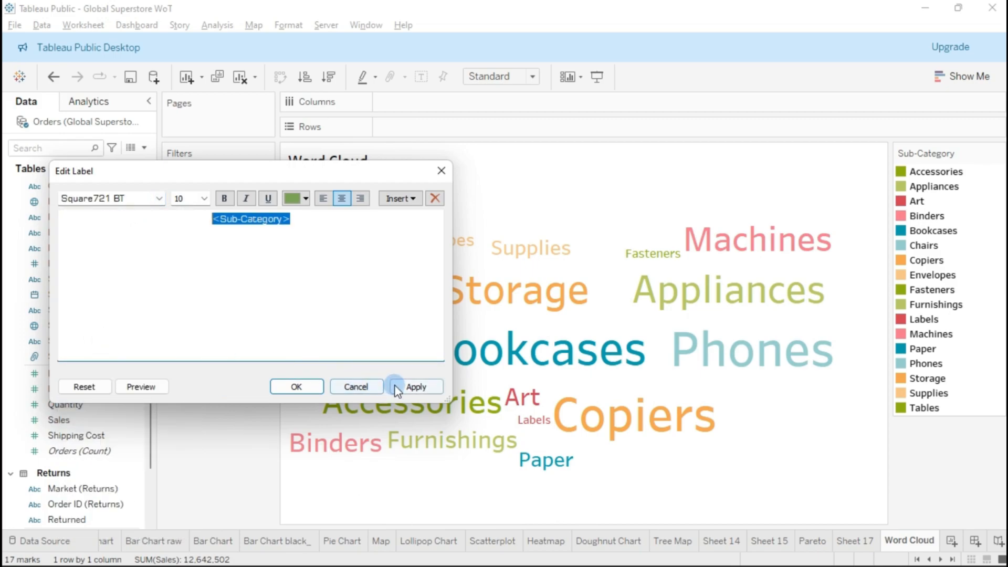
click(412, 386)
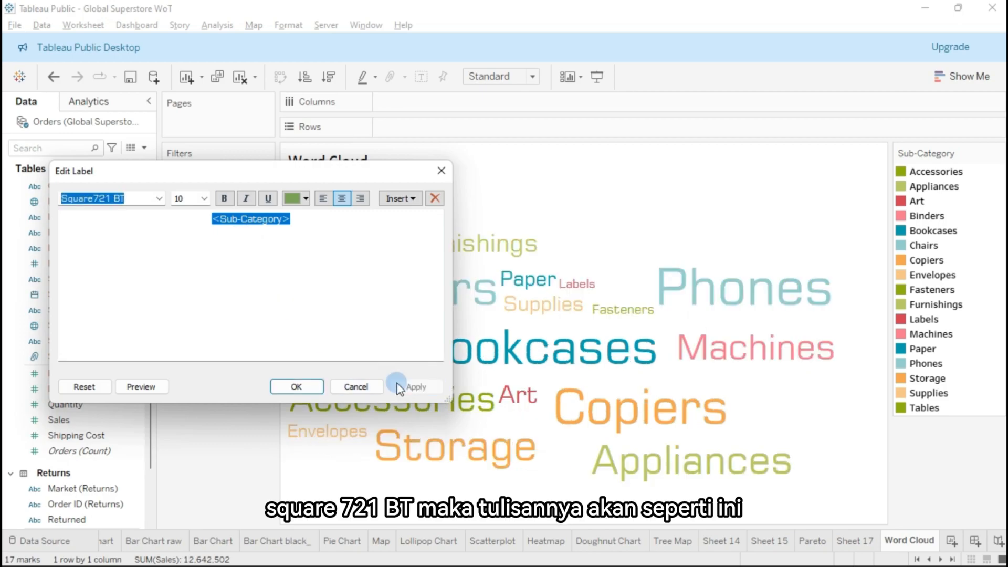
Make the <Sub-Category> label text bold, apply the change and close the label editor
drag(306, 170, 346, 93)
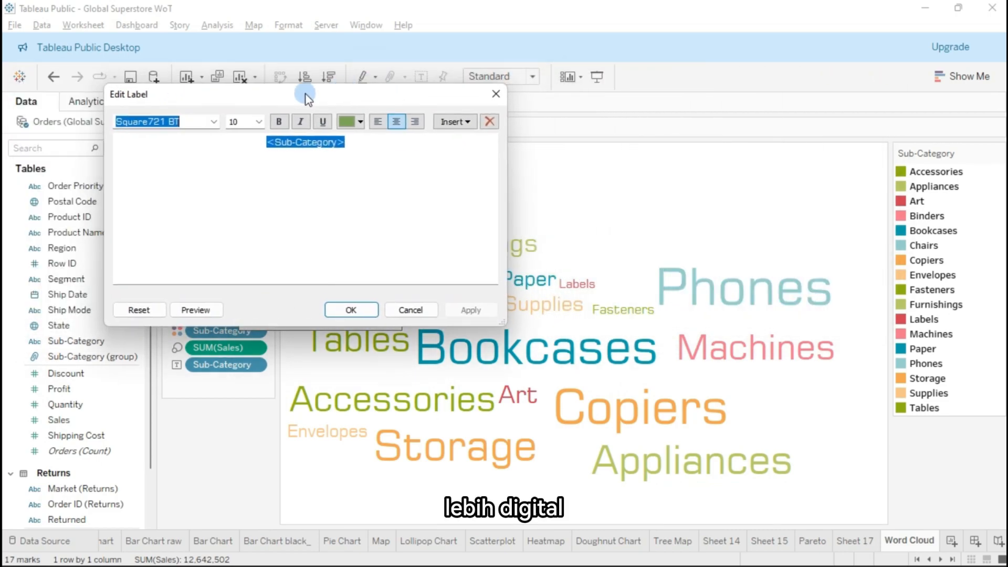
click(281, 121)
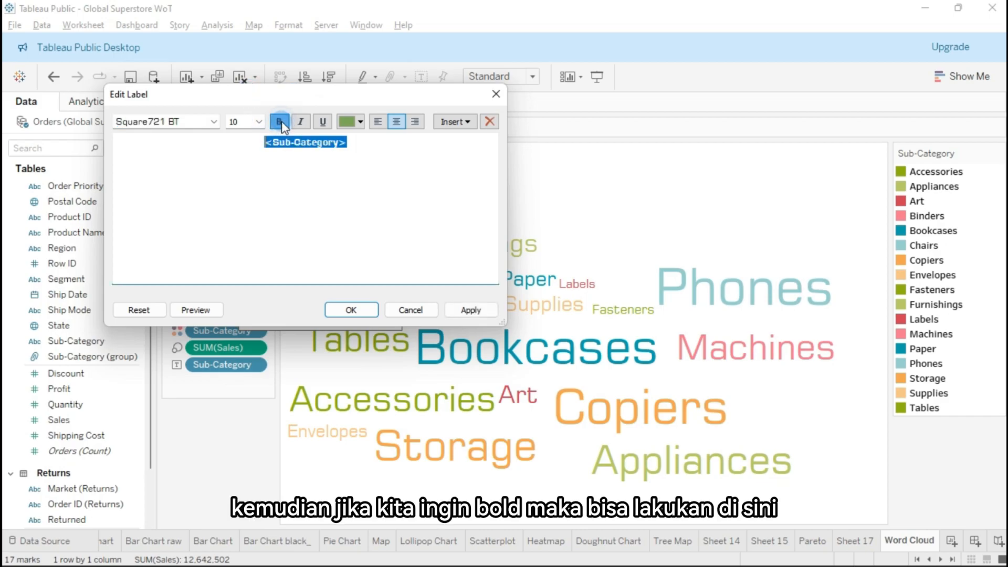
click(472, 310)
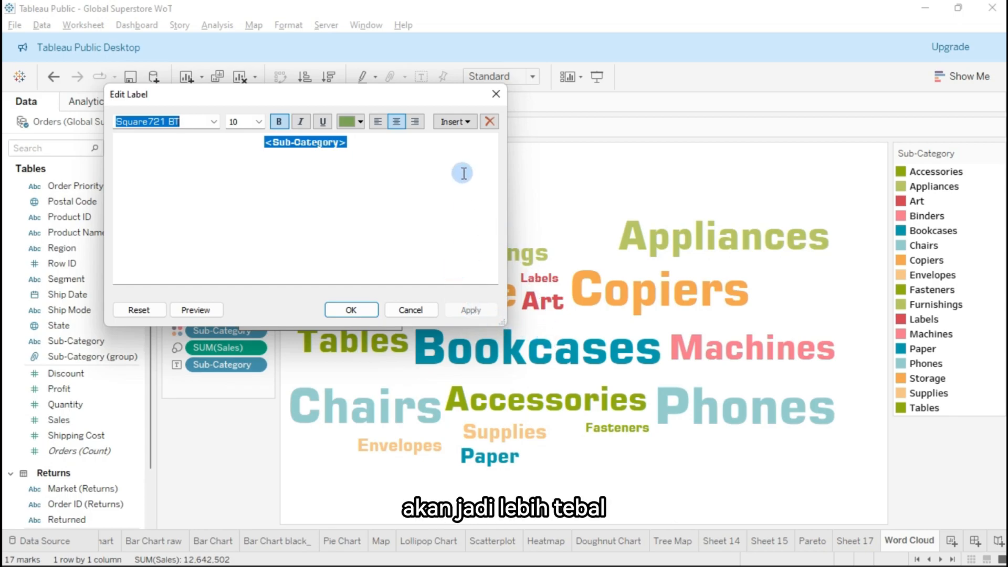
drag(403, 93, 676, 89)
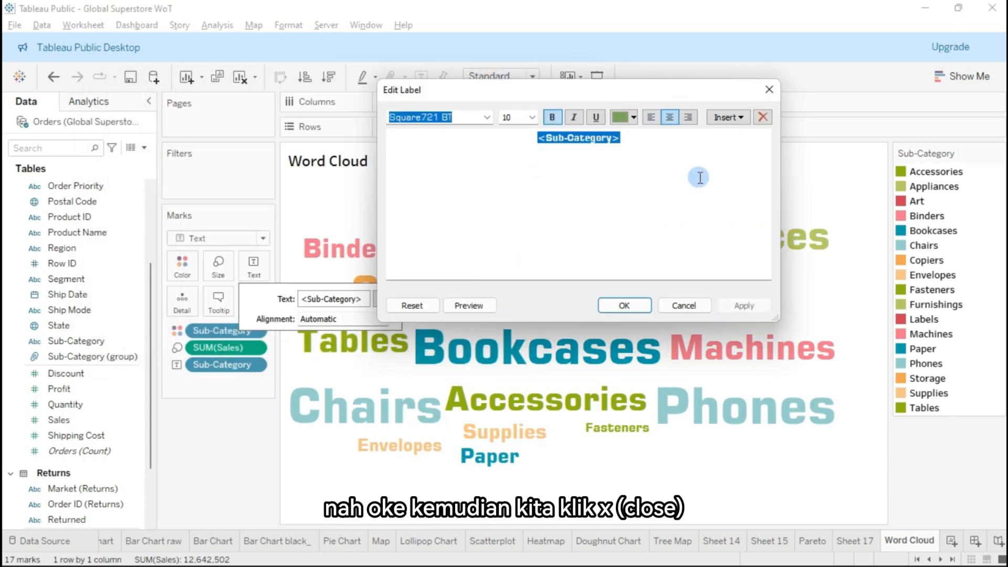
click(769, 89)
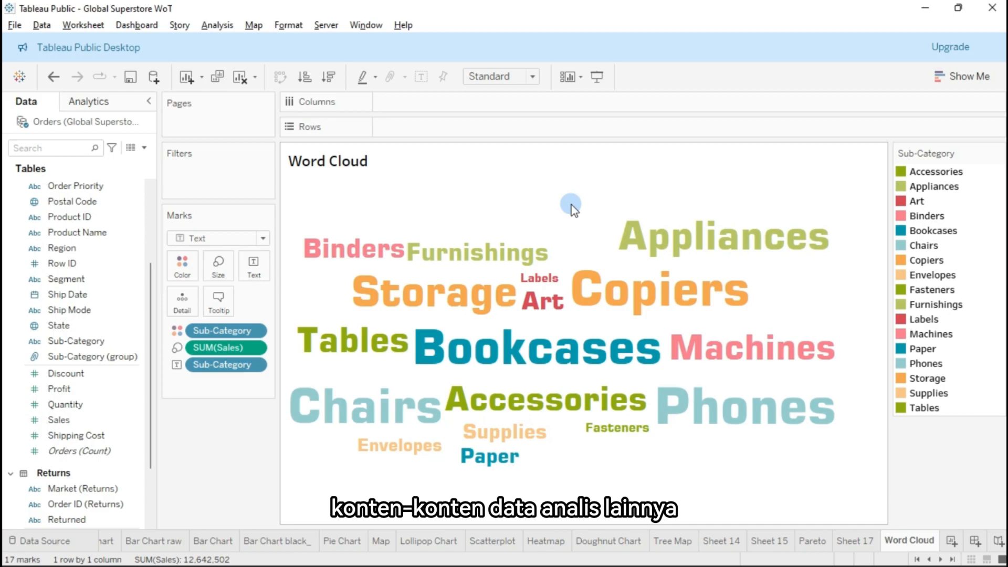
mouse_move(541, 283)
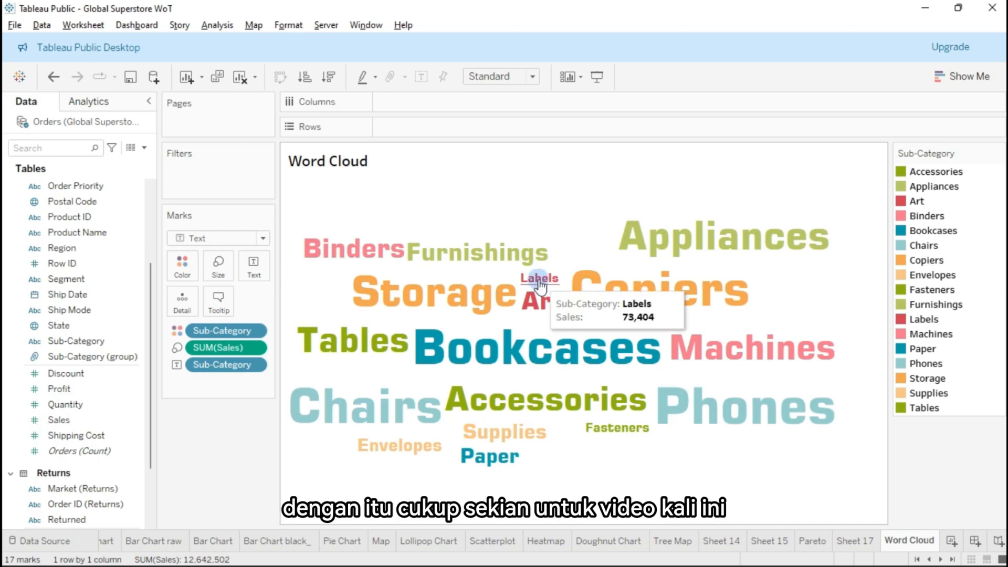